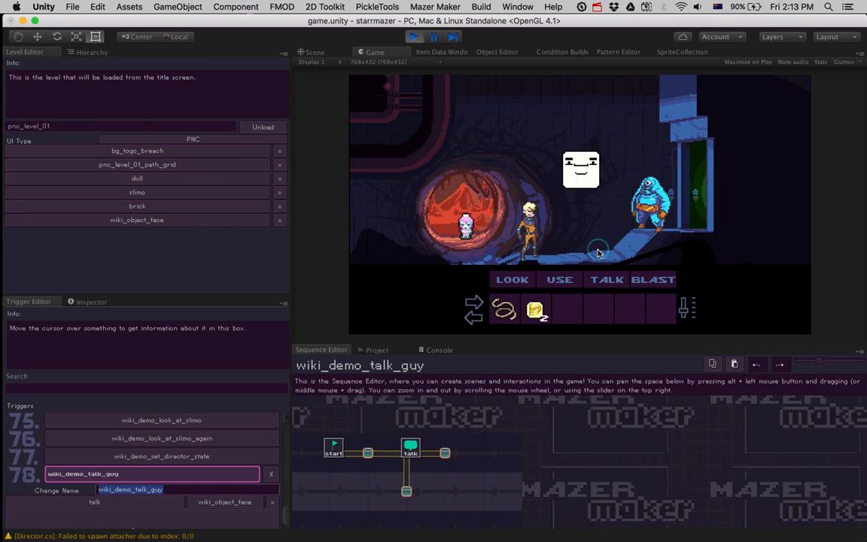
# Step: Test the TALK command on the square face in the running game, and stop play mode
pyautogui.click(596, 279)
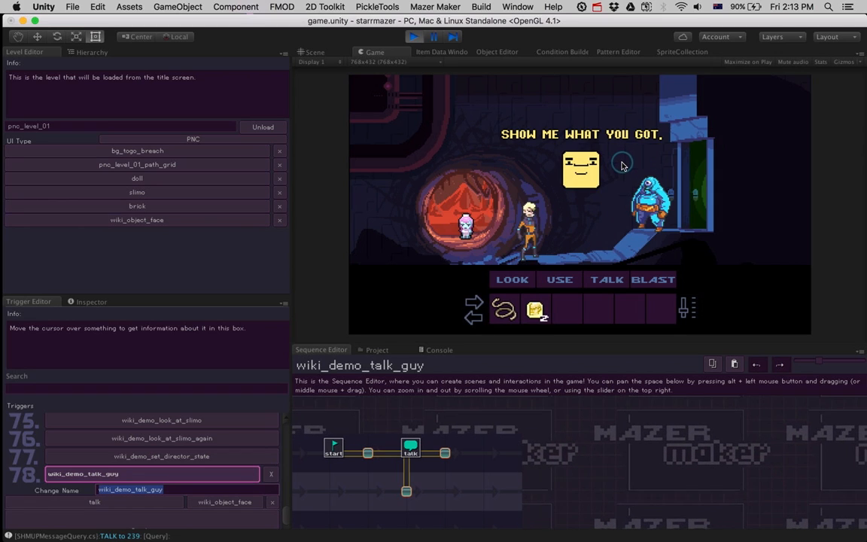
pyautogui.click(417, 37)
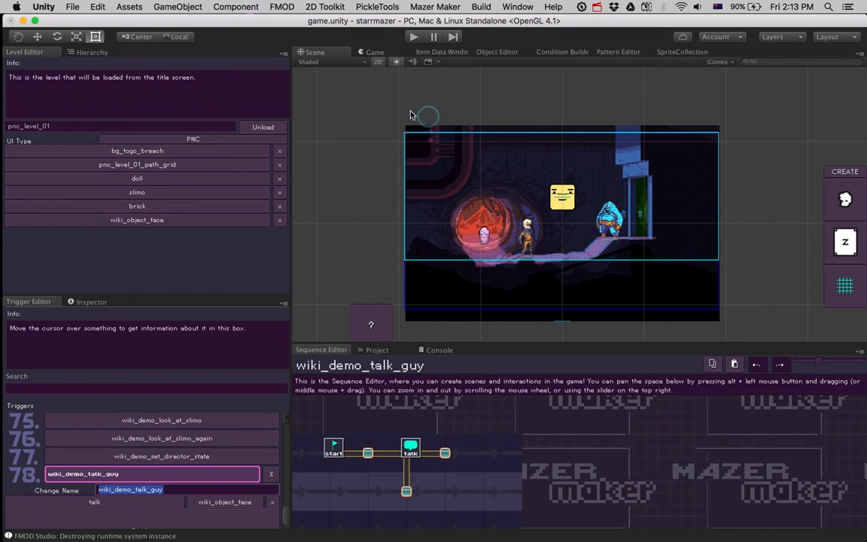
# Step: Show the hierarchy, inspector and project assets, and open the SHMUP/Resources/anim_libraries folder
pyautogui.click(82, 52)
pyautogui.click(97, 305)
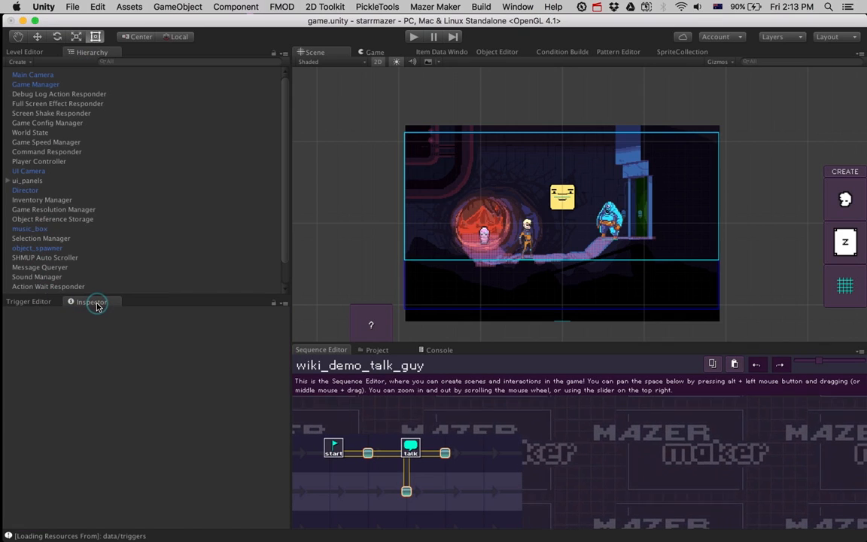
pyautogui.click(375, 350)
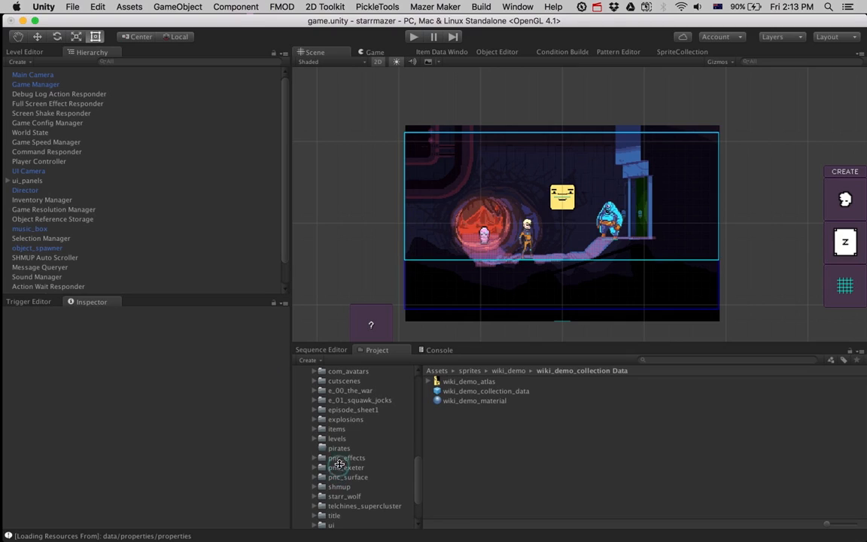
pyautogui.scroll(5, 331, 452)
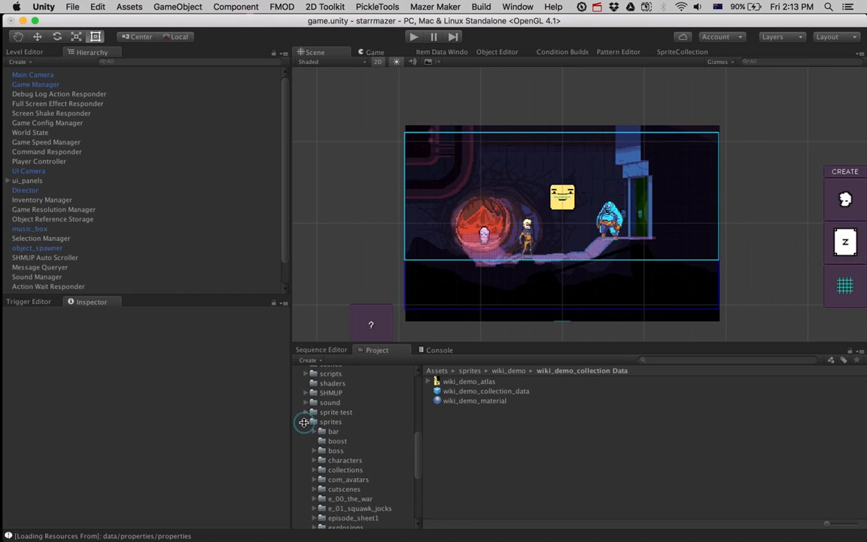
pyautogui.click(304, 422)
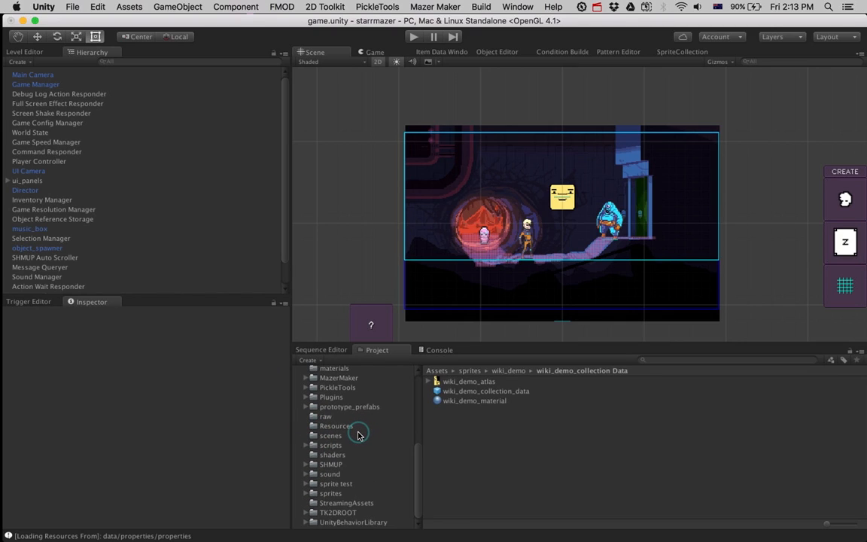
pyautogui.click(306, 467)
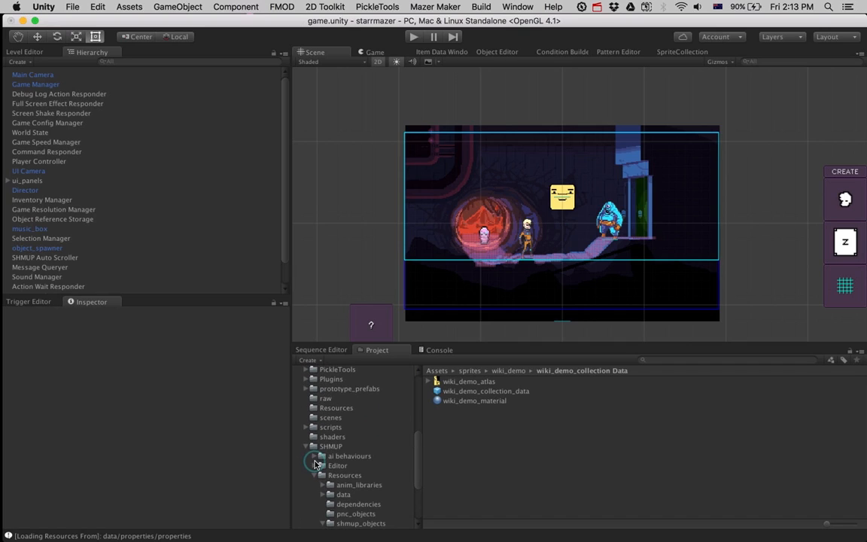
pyautogui.click(340, 475)
pyautogui.scroll(-3, 362, 422)
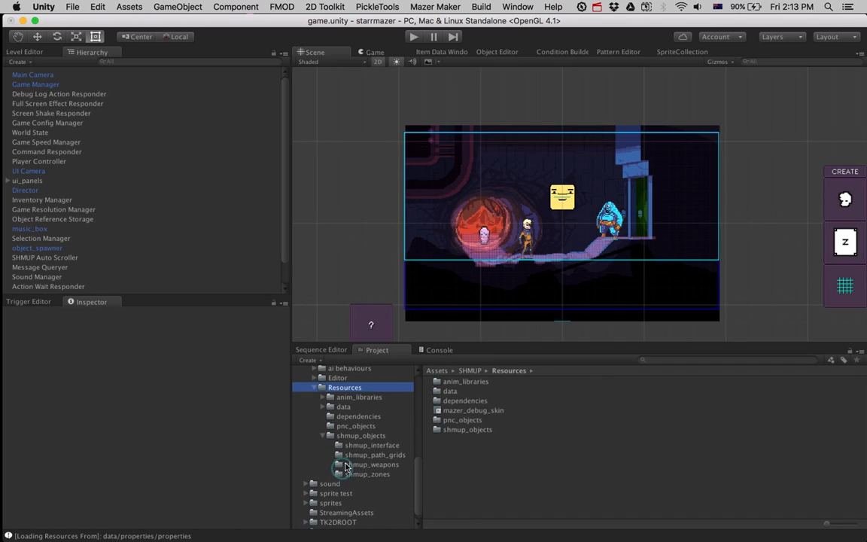
pyautogui.click(362, 398)
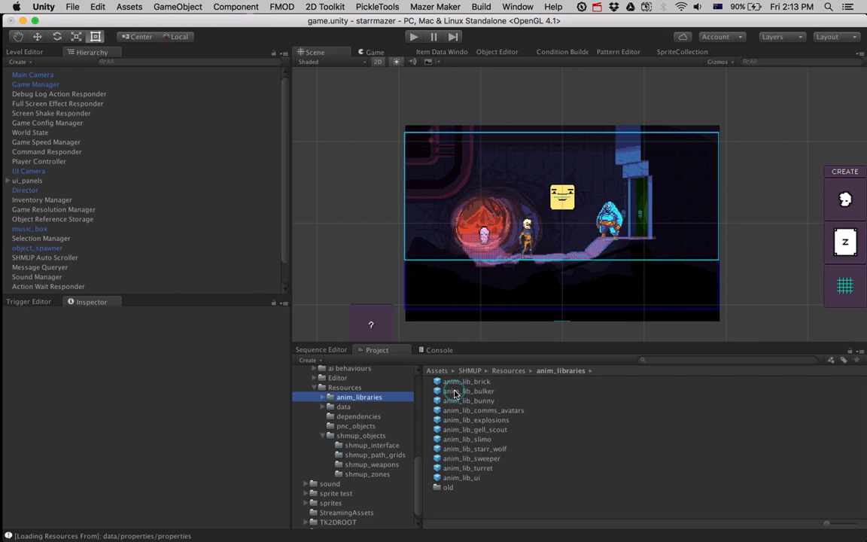
# Step: Create a tk2d Sprite Animation asset in anim_libraries and name it anim_lib_wiki_demo
pyautogui.rightClick(444, 512)
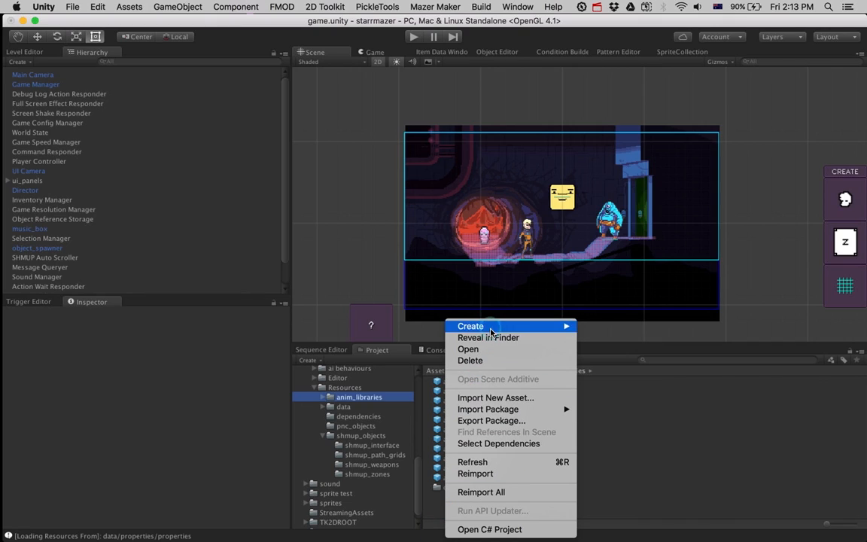
pyautogui.moveTo(489, 326)
pyautogui.moveTo(631, 531)
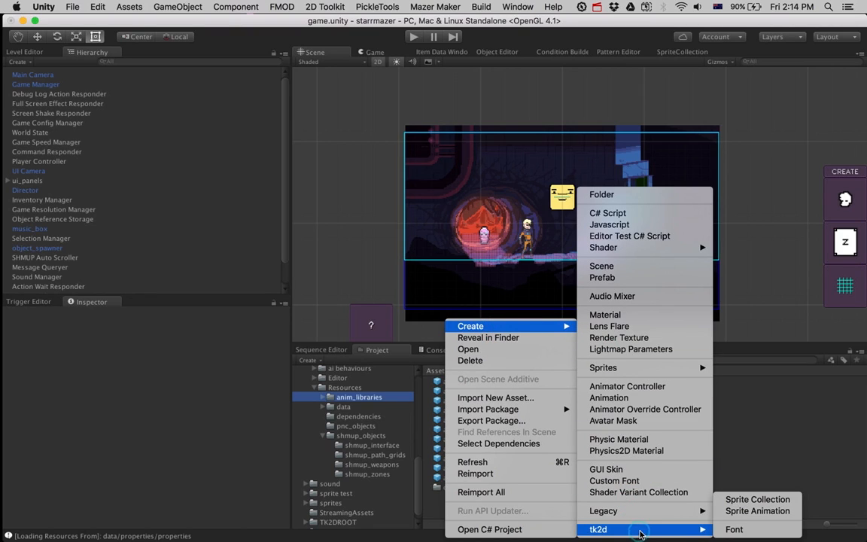
pyautogui.click(731, 511)
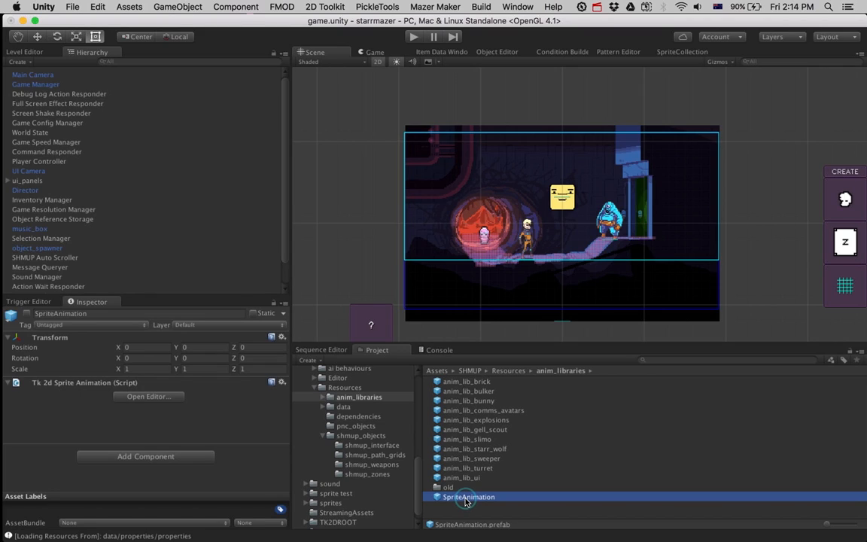
pyautogui.write('anim_lib_wiki_demo')
pyautogui.press('Return')
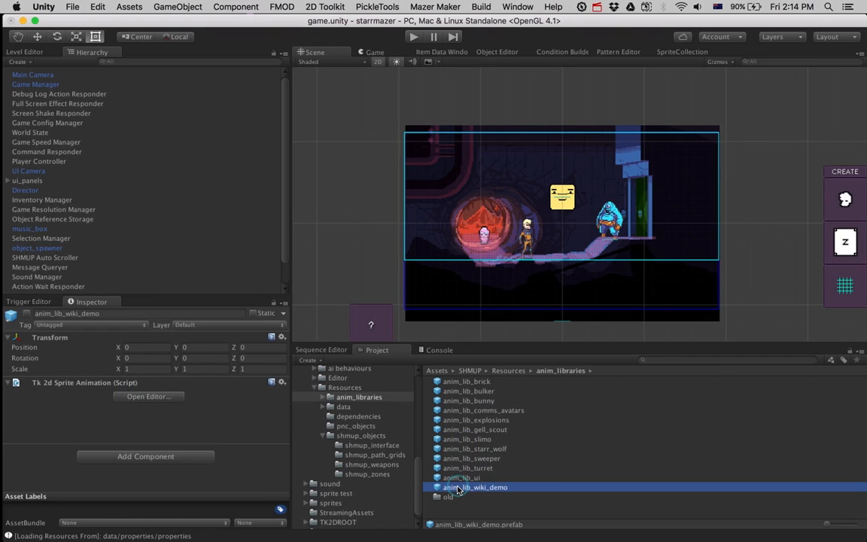
# Step: Open anim_lib_wiki_demo in the sprite animation editor, docked beside SpriteCollection, and create a clip named guy_talk
pyautogui.click(146, 396)
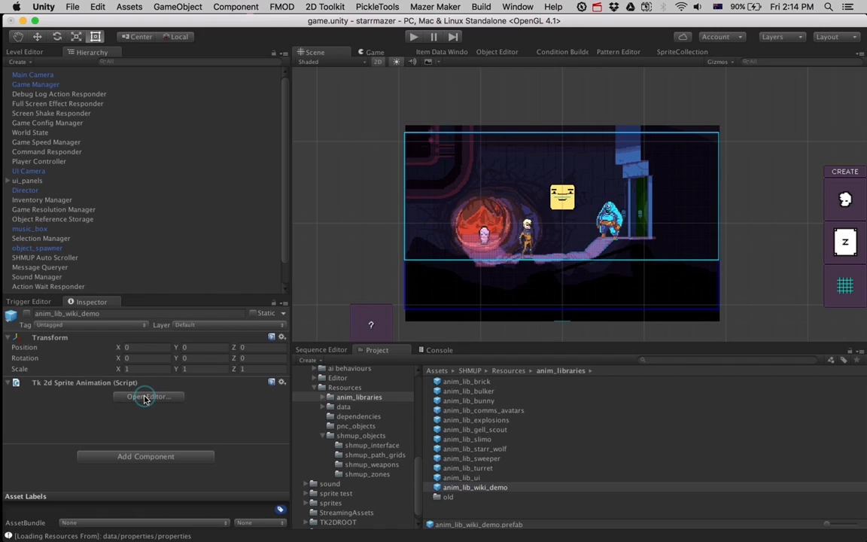
pyautogui.moveTo(406, 225); pyautogui.dragTo(735, 56)
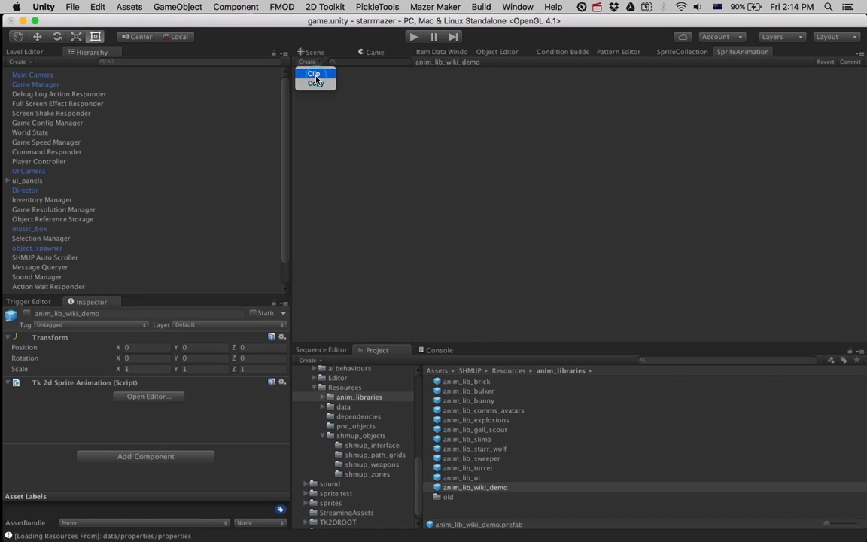
pyautogui.click(315, 77)
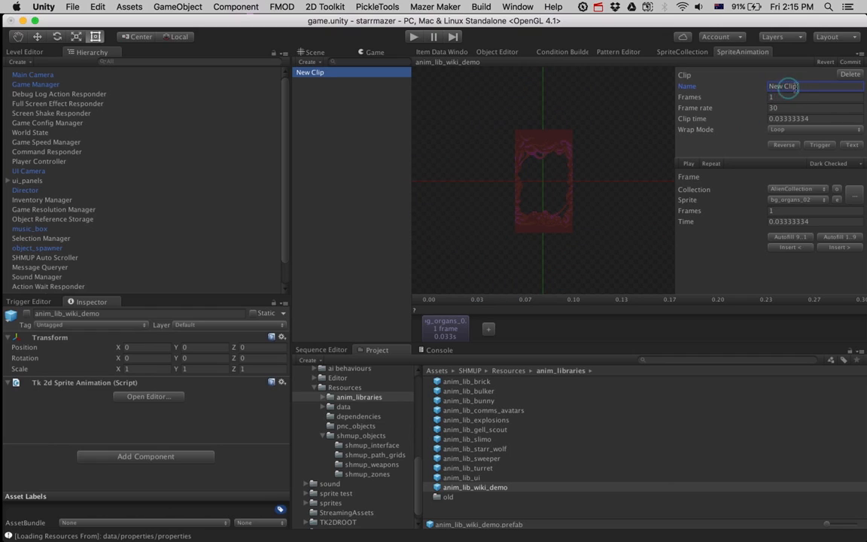
pyautogui.click(801, 86)
pyautogui.write('guy_talk')
# Step: Set the guy_talk clip's first frame to the closed-mouth face sprite from wiki_demo_collection
pyautogui.click(782, 193)
pyautogui.click(684, 197)
pyautogui.click(776, 202)
pyautogui.click(707, 196)
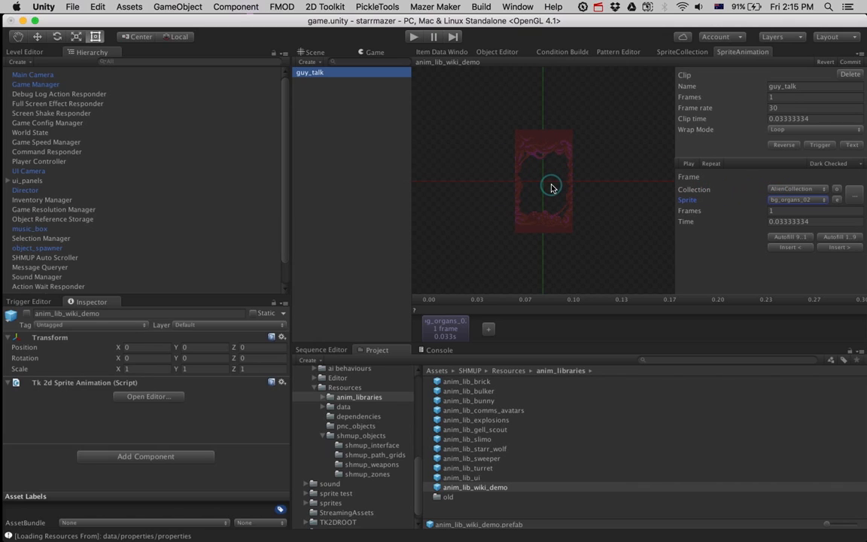
pyautogui.click(857, 196)
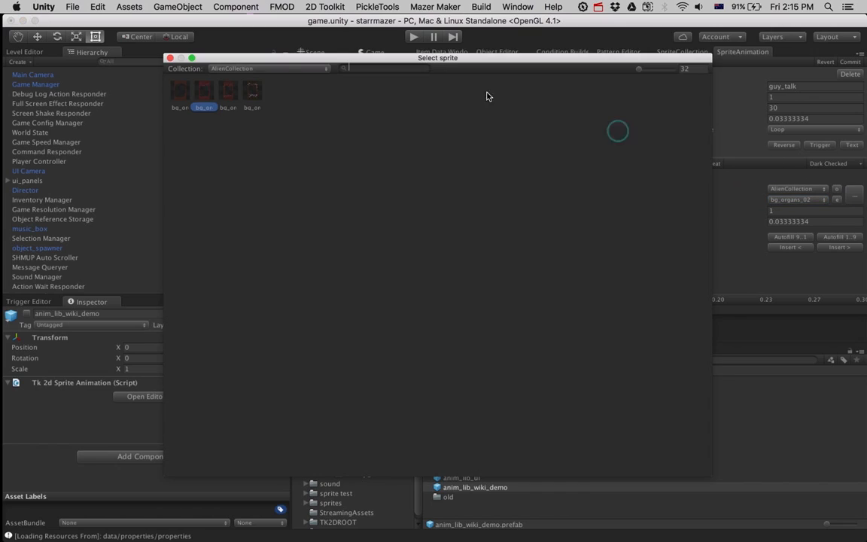
pyautogui.click(270, 68)
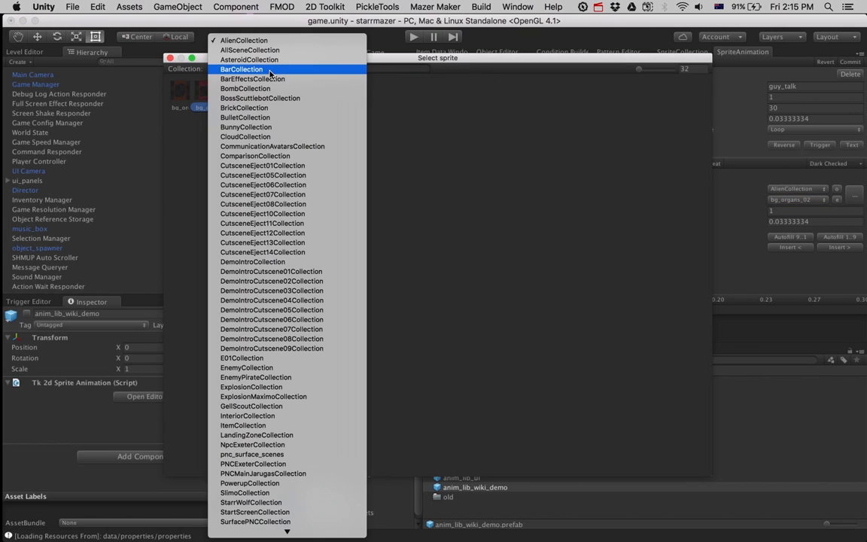
pyautogui.scroll(-3, 297, 271)
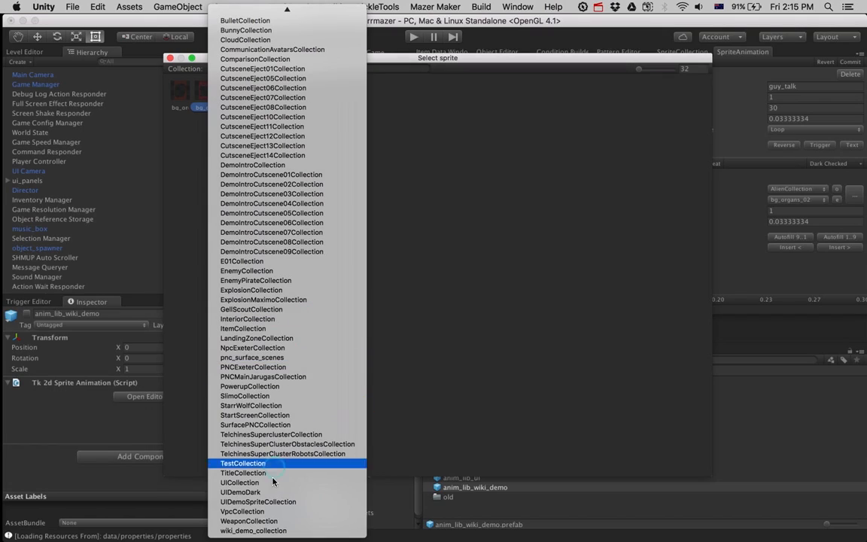
pyautogui.click(259, 530)
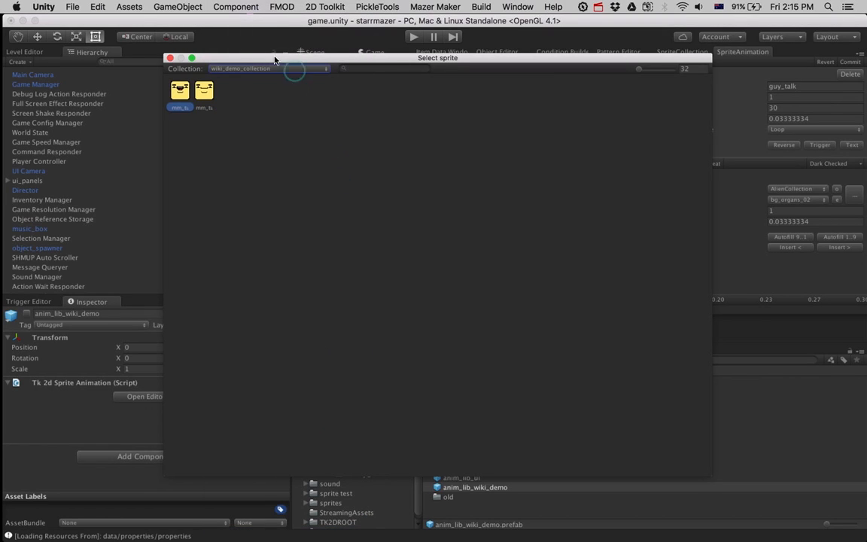
pyautogui.doubleClick(196, 99)
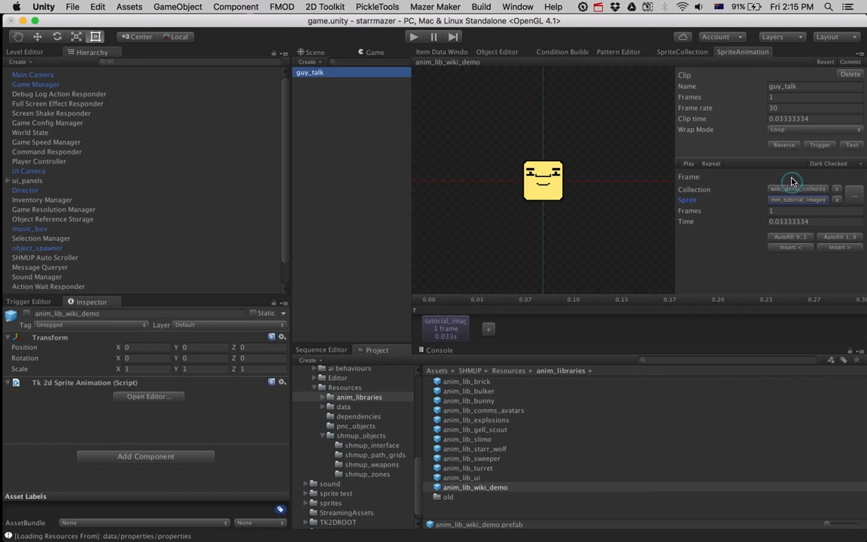
# Step: Add a second frame to the guy_talk clip and assign it the open-mouth face sprite
pyautogui.click(490, 331)
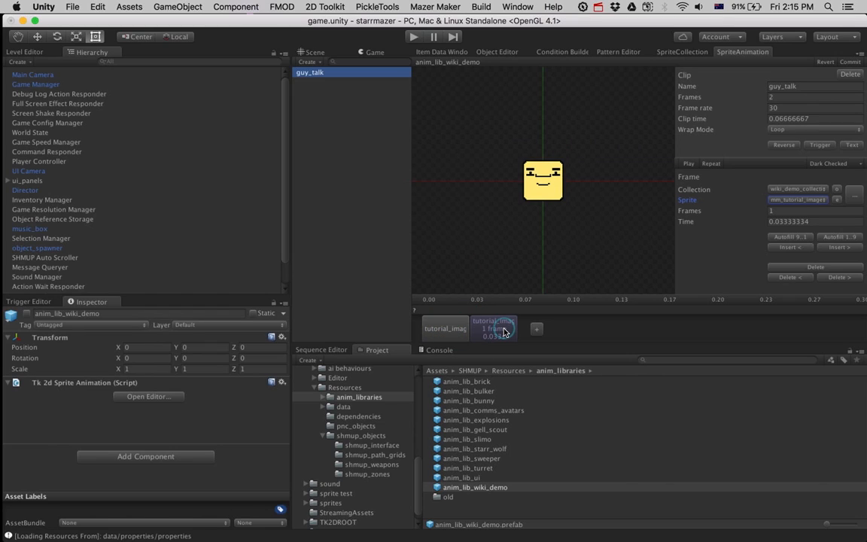
pyautogui.click(461, 327)
pyautogui.click(462, 326)
pyautogui.click(484, 329)
pyautogui.click(462, 329)
pyautogui.click(495, 329)
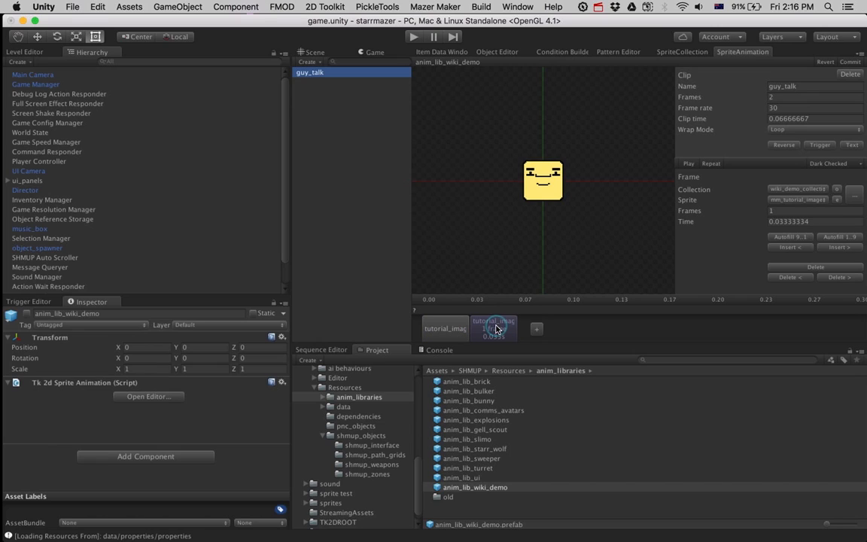
pyautogui.click(854, 195)
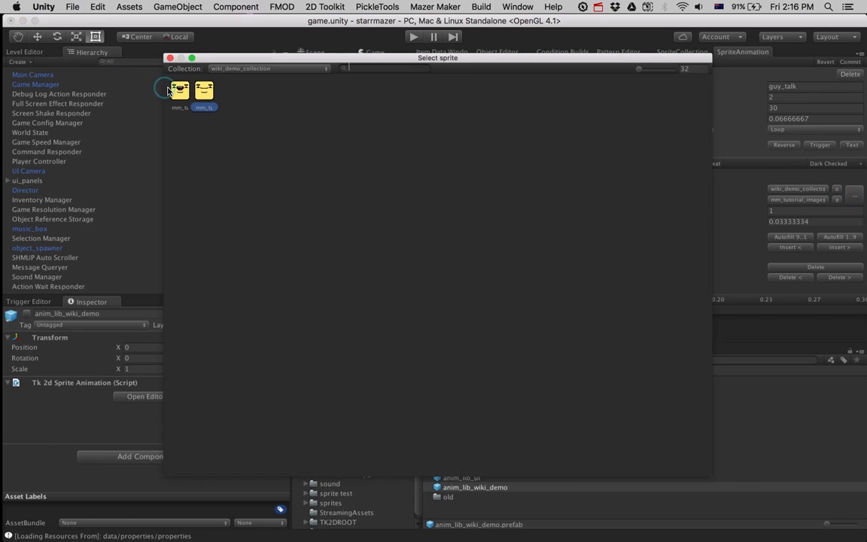
pyautogui.doubleClick(177, 90)
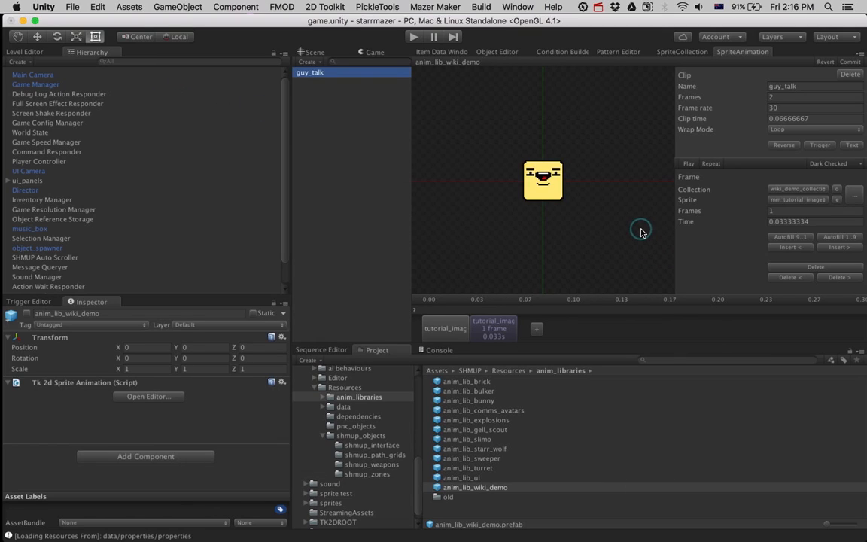
# Step: Preview the guy_talk clip and set its frame rate to 10
pyautogui.click(688, 165)
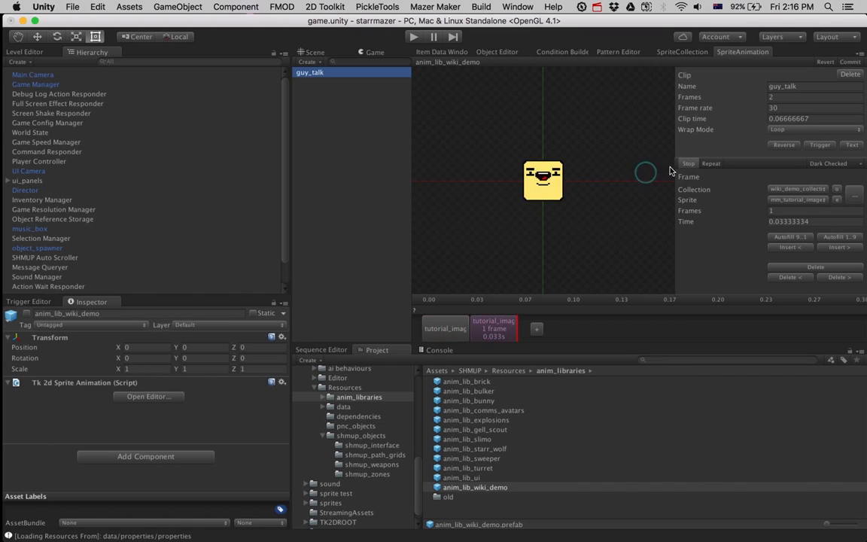
pyautogui.click(728, 109)
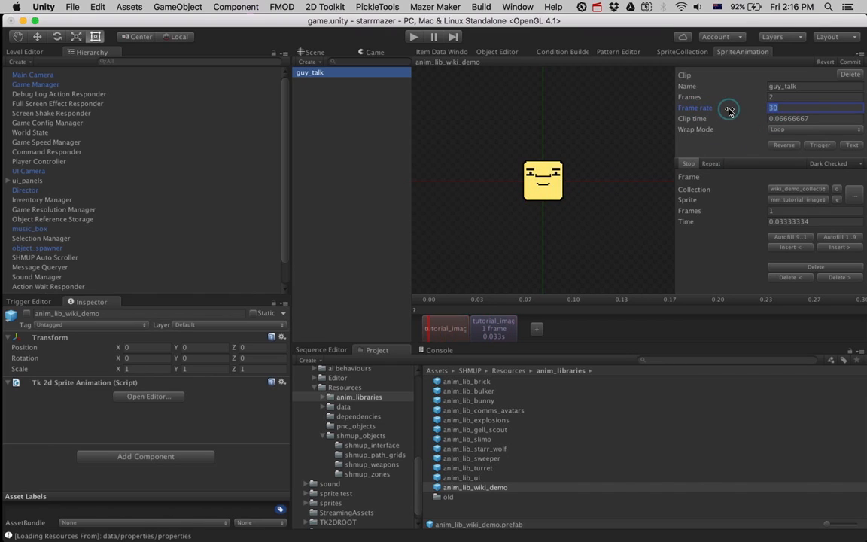
pyautogui.write('10')
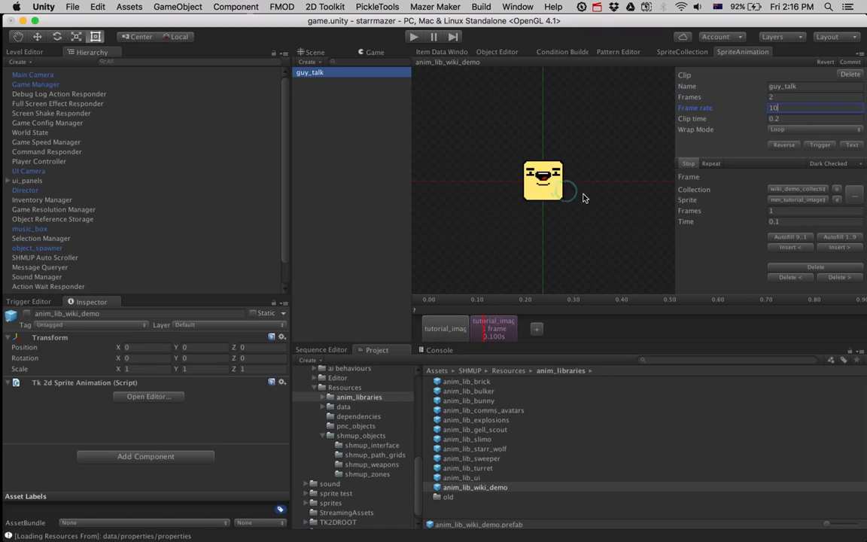
pyautogui.click(690, 163)
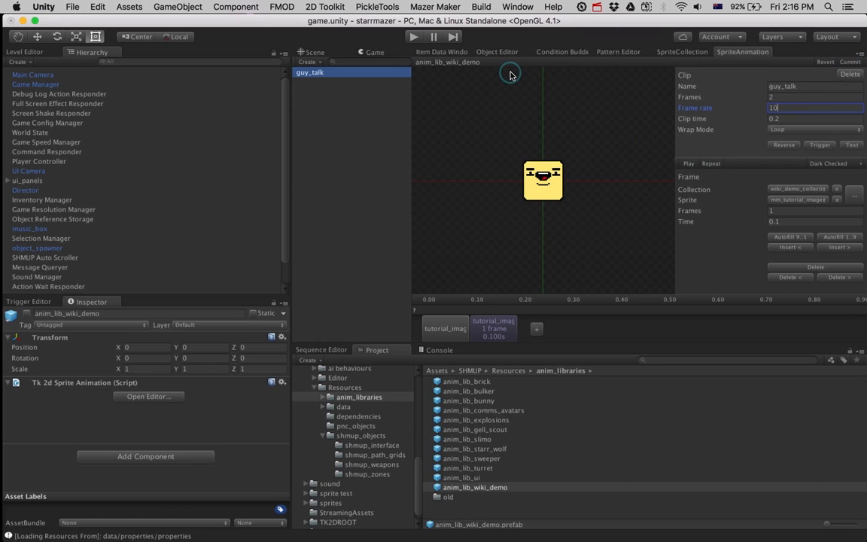
# Step: Return to the level, trigger, sequence and scene views, and open the talk node of wiki_demo_talk_guy
pyautogui.click(27, 51)
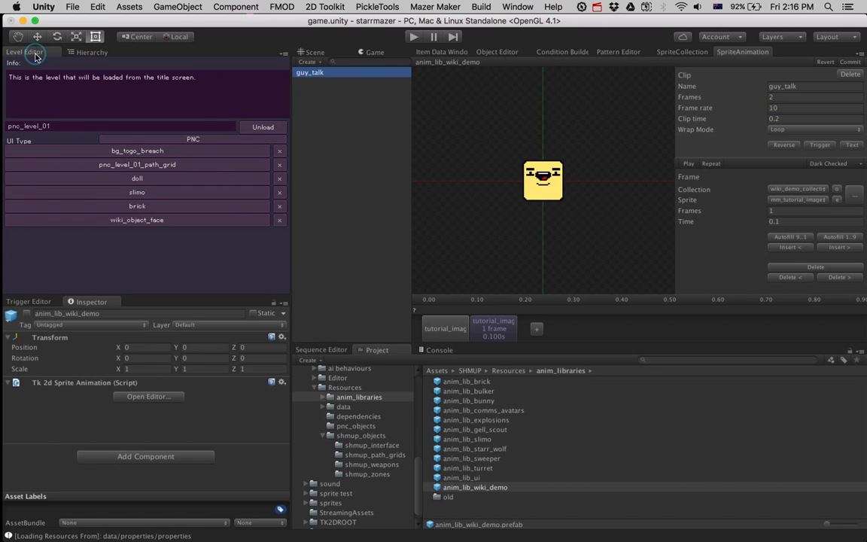
pyautogui.click(24, 301)
pyautogui.click(311, 350)
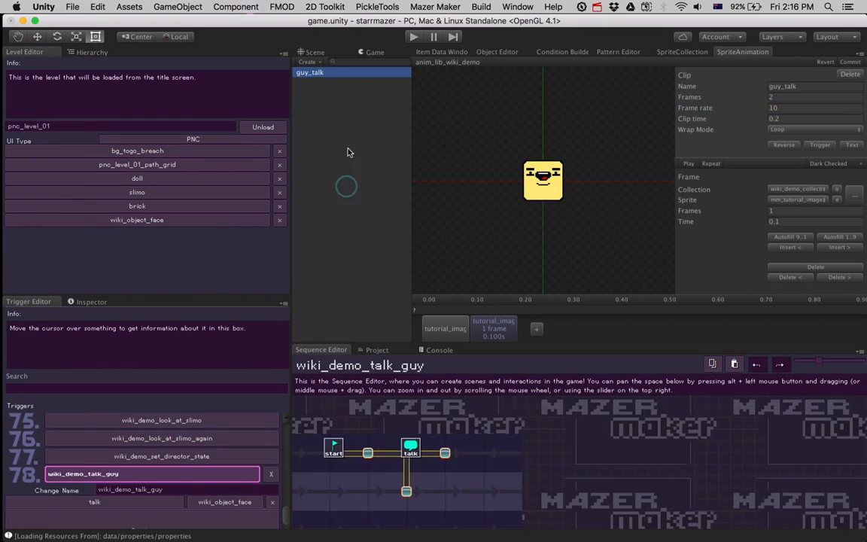
pyautogui.click(329, 55)
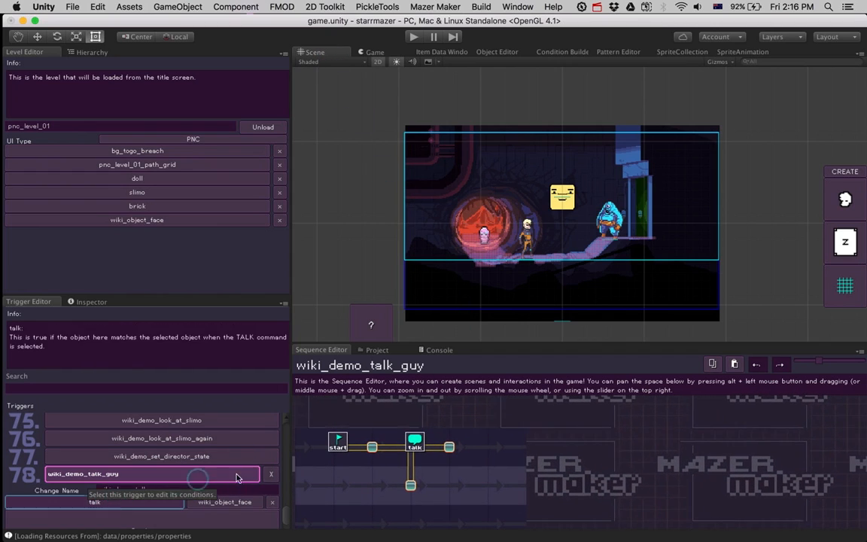
pyautogui.click(415, 441)
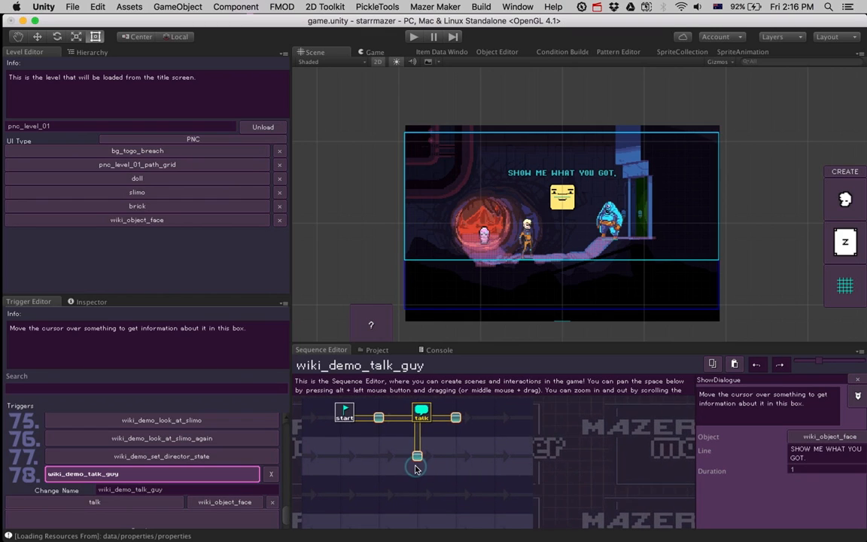
# Step: Add a PlayAnimation action below the talk node in wiki_demo_talk_guy and set its object to wiki_object_face
pyautogui.click(417, 458)
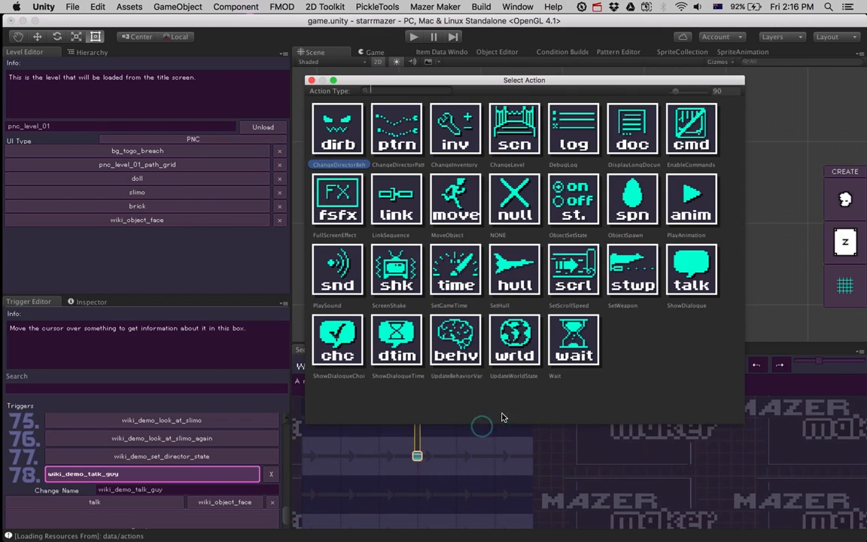
pyautogui.click(687, 214)
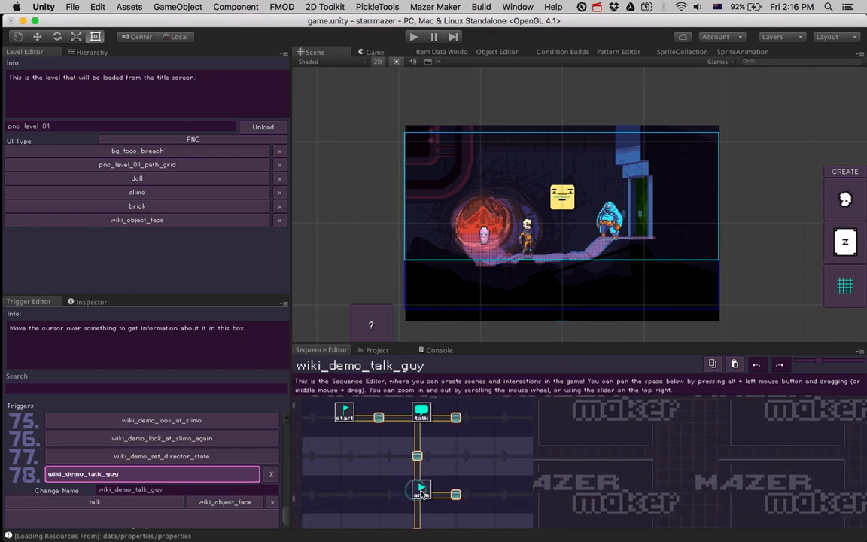
pyautogui.click(831, 468)
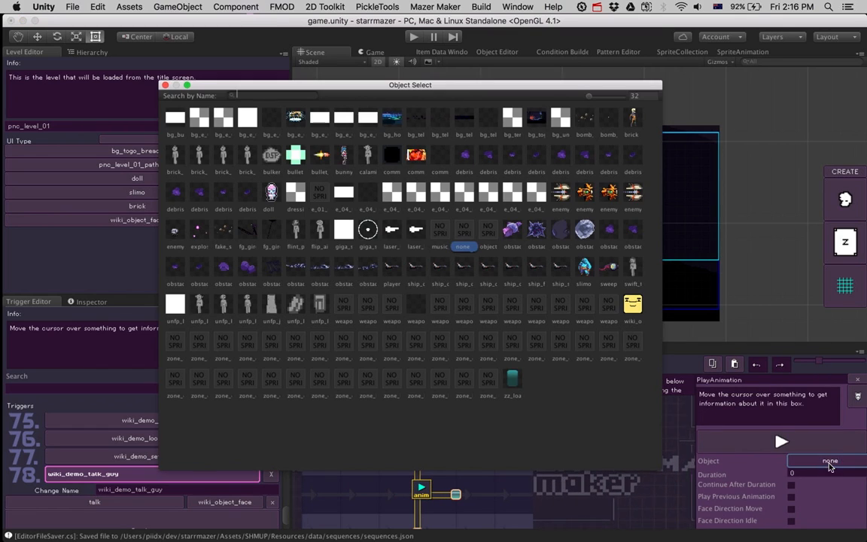
pyautogui.write('wiki')
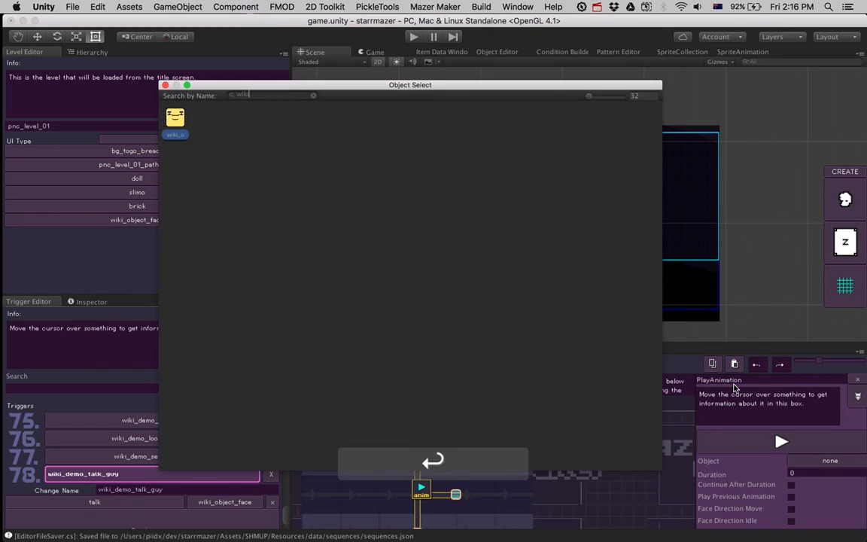
pyautogui.press('Return')
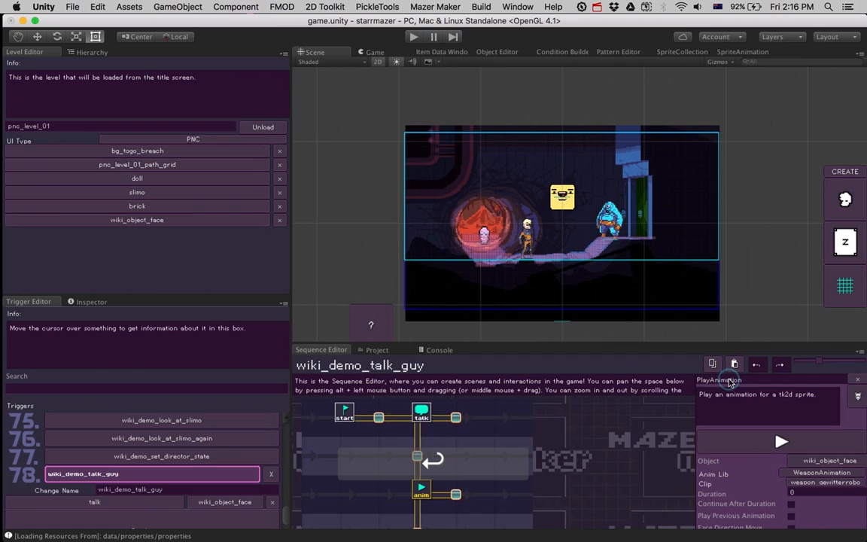
# Step: Set the animation action's library to anim_lib_wiki_demo and its clip to guy_talk
pyautogui.click(807, 474)
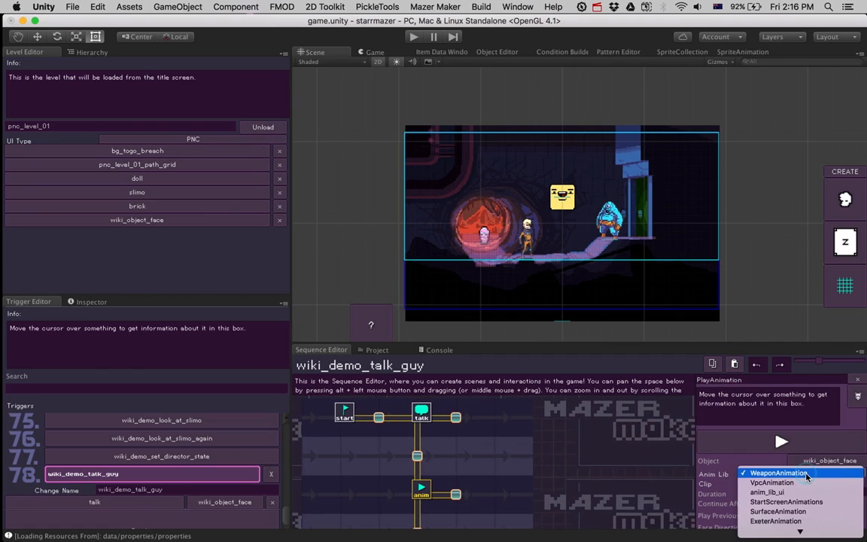
pyautogui.scroll(-8, 801, 493)
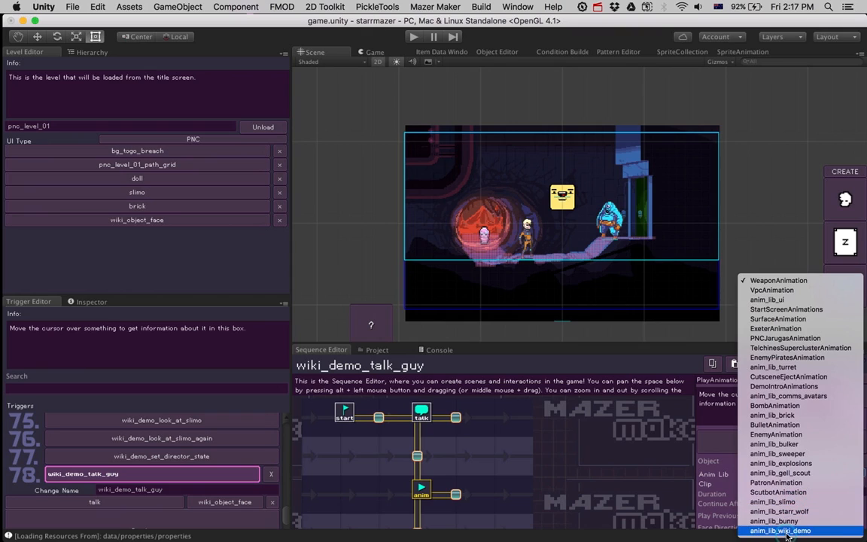
pyautogui.click(787, 532)
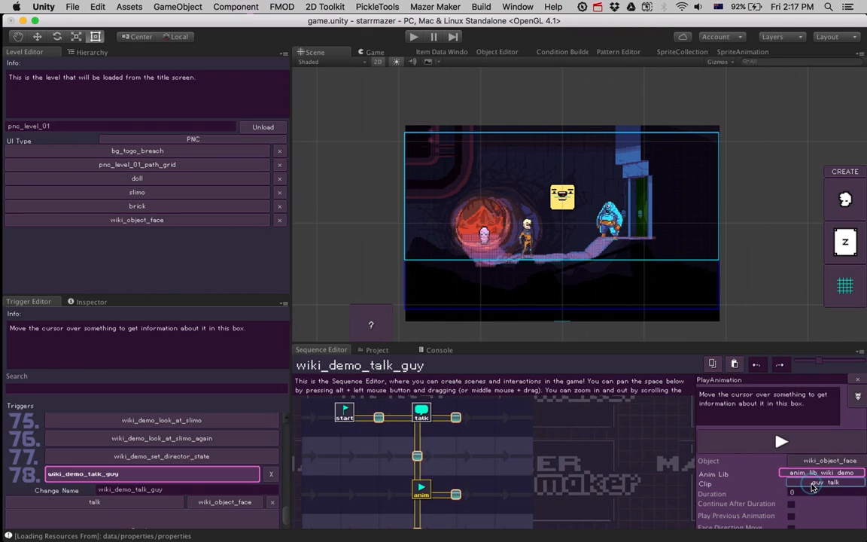
pyautogui.click(812, 487)
pyautogui.click(813, 487)
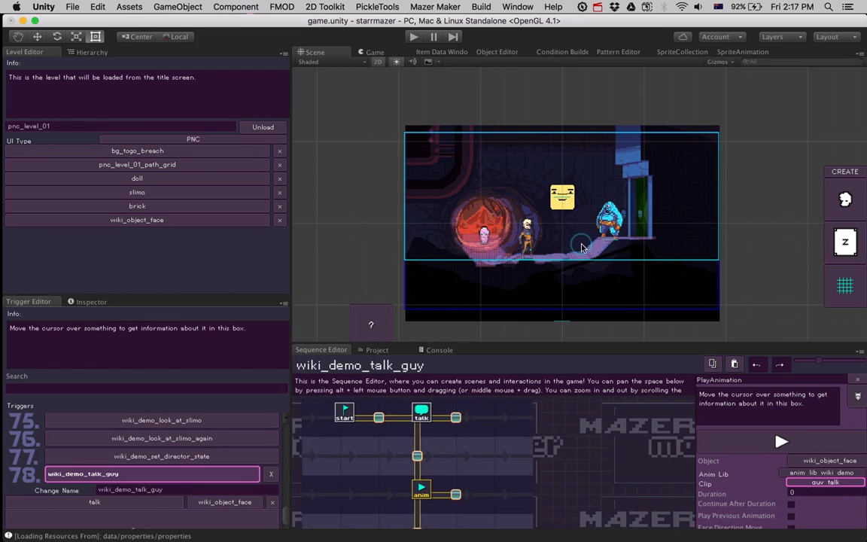
# Step: Set the animation's duration to 1, enable Play Previous Animation, and close the action's settings
pyautogui.click(717, 493)
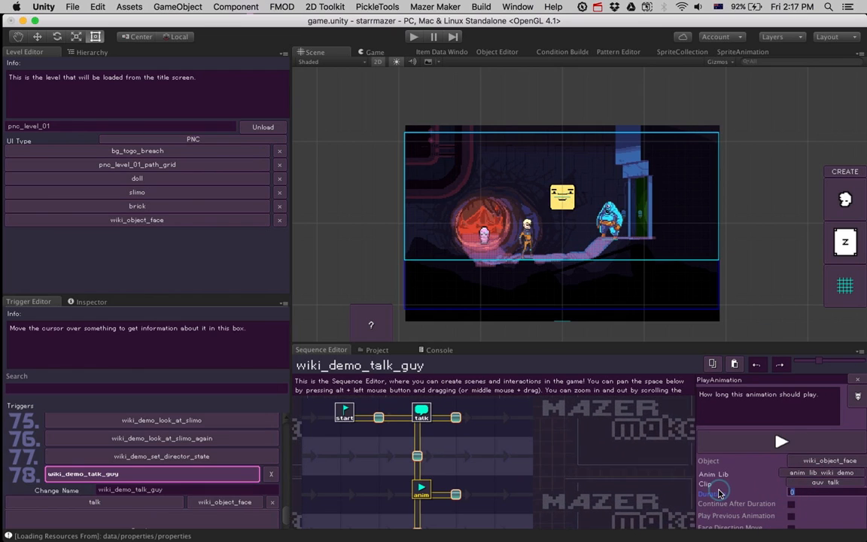
pyautogui.write('1')
pyautogui.press('Return')
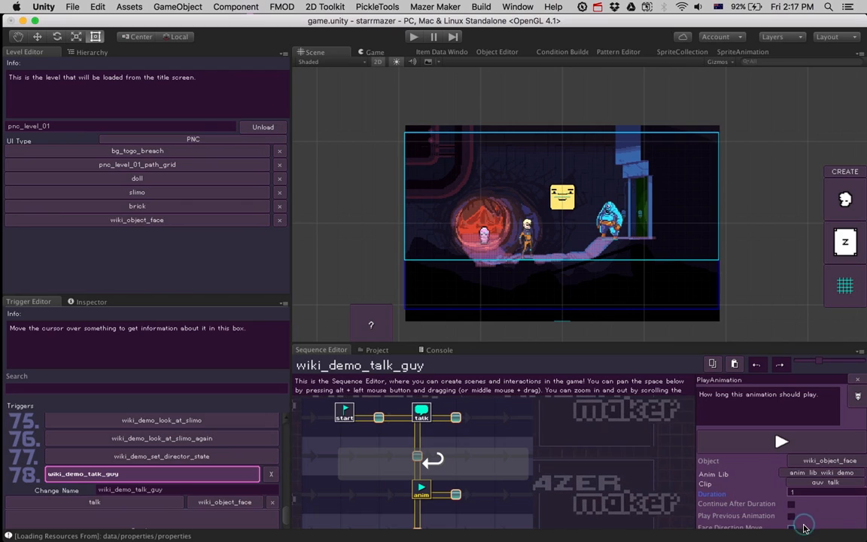
pyautogui.scroll(-1, 804, 527)
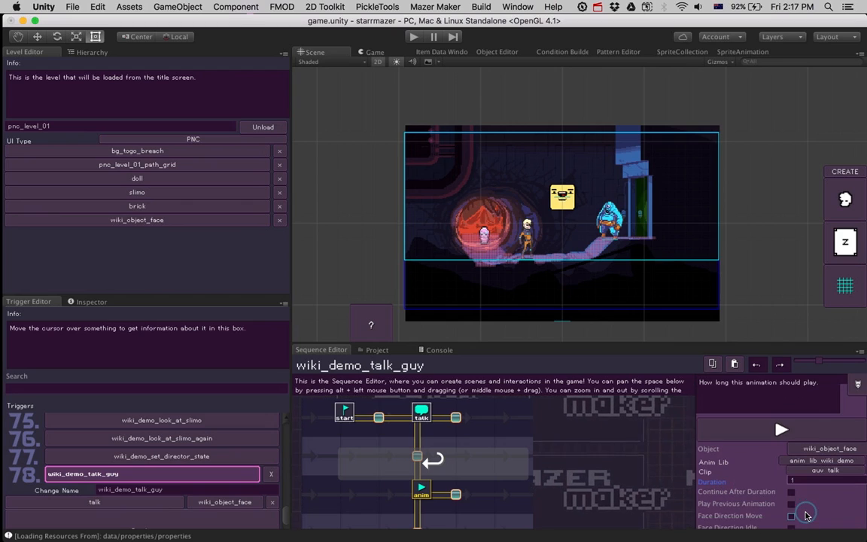
pyautogui.click(504, 461)
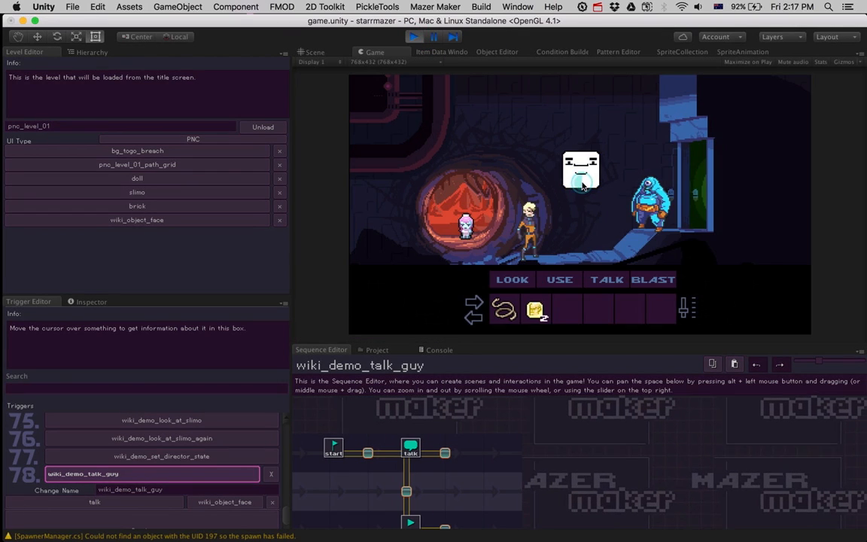
# Step: Run the game and use TALK on the square face character to test the talking sequence
pyautogui.click(606, 279)
pyautogui.click(611, 220)
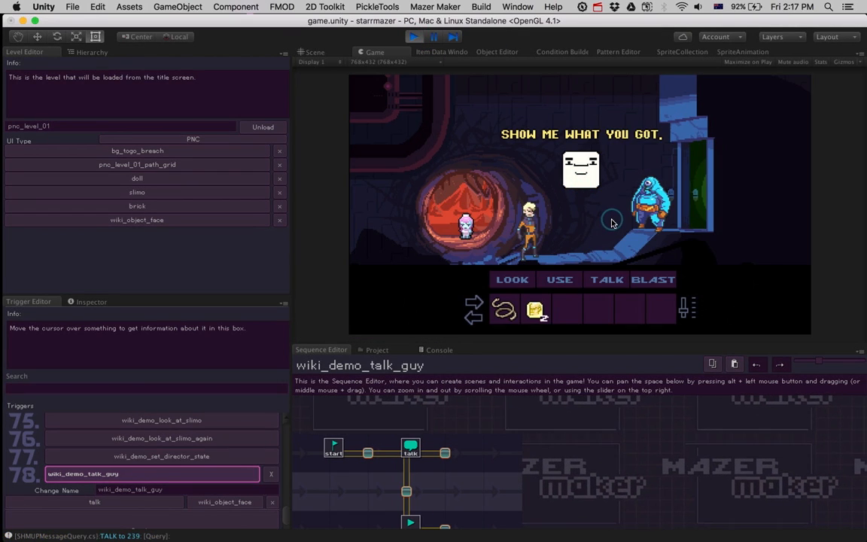